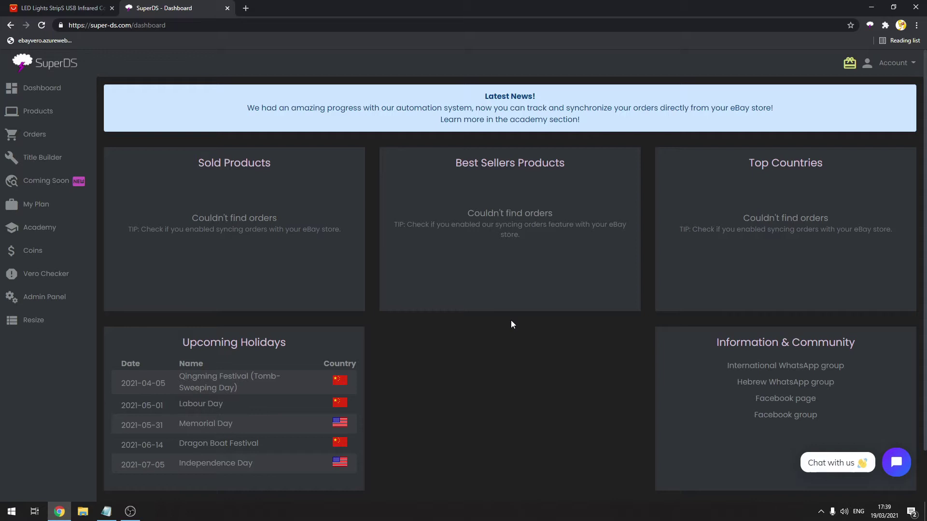
# - Upload the AliExpress LED strip product to eBay with the SuperDS lister using the Classic upload type, proceeding past the VeRO alert
pyautogui.click(868, 27)
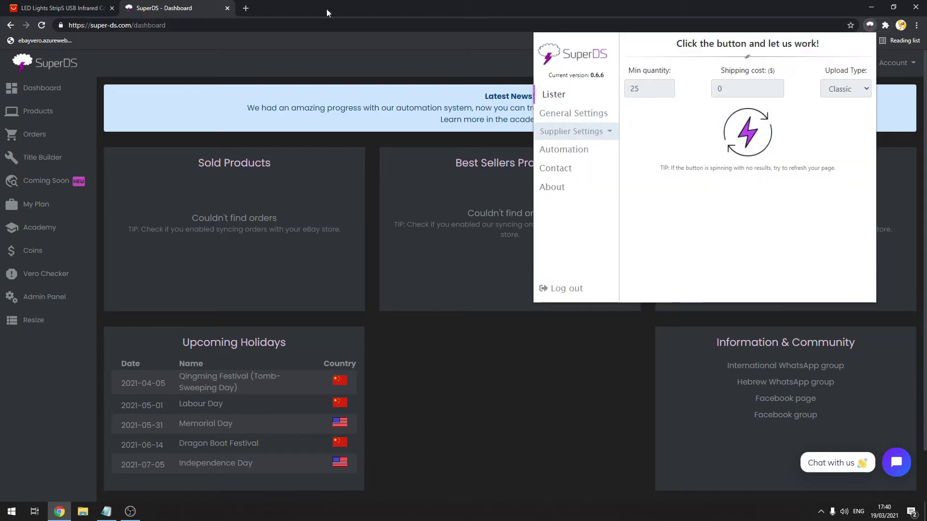
pyautogui.click(63, 8)
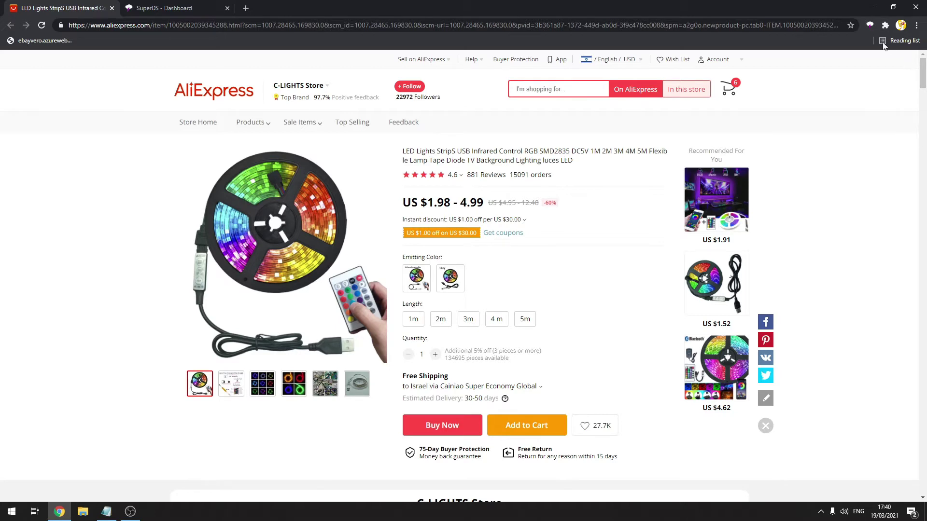
pyautogui.click(869, 26)
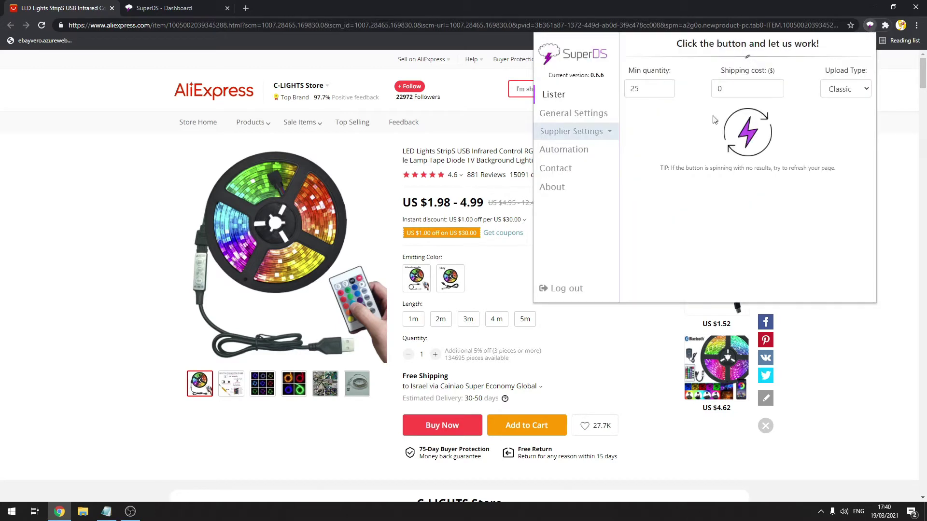
pyautogui.click(747, 128)
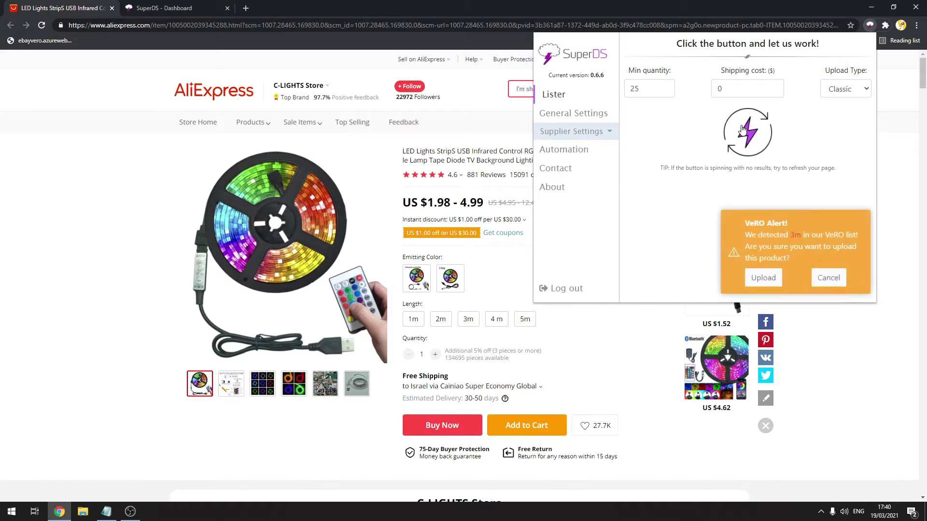
pyautogui.click(762, 279)
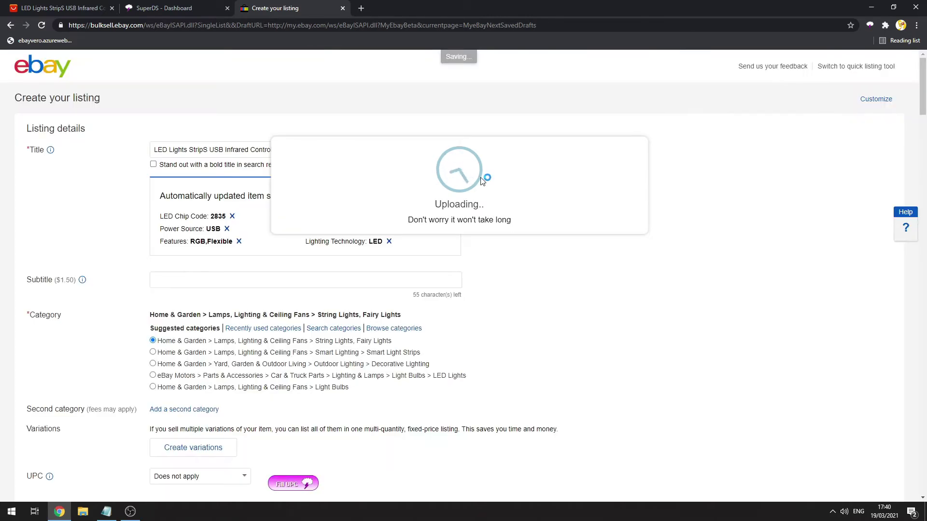
# - Examine the generated eBay listing's description, price, quantity and item specifics against the AliExpress product page
pyautogui.scroll(-2, 492, 249)
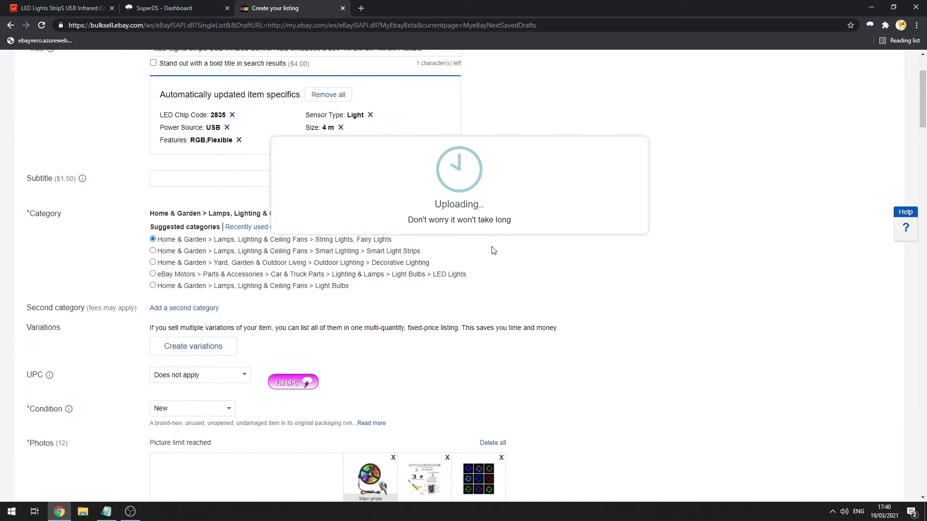
pyautogui.scroll(-15, 493, 250)
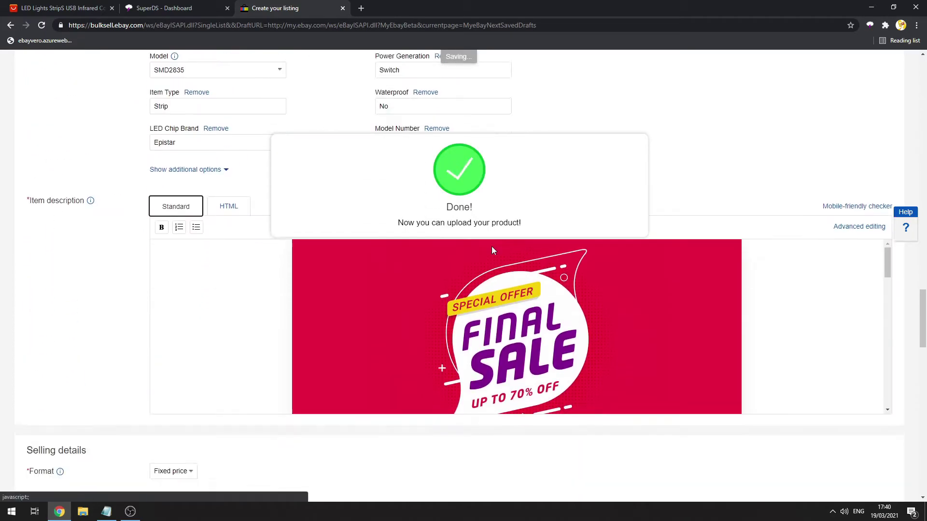
pyautogui.scroll(-5, 493, 250)
pyautogui.scroll(5, 289, 257)
pyautogui.click(58, 8)
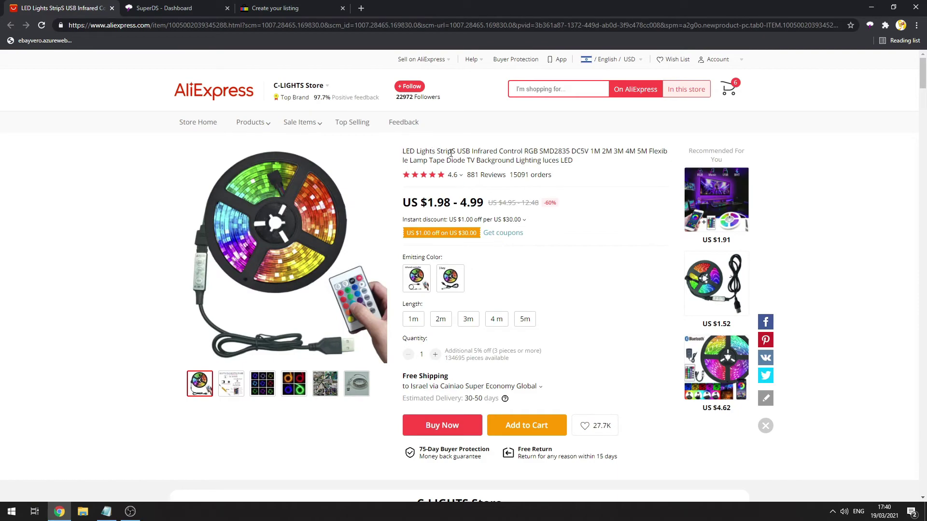
pyautogui.click(276, 9)
pyautogui.scroll(-5, 321, 356)
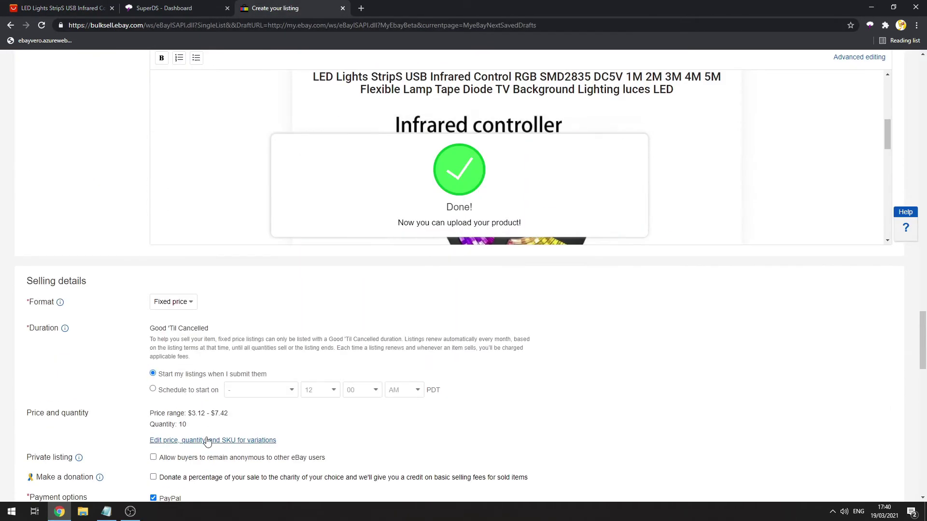
pyautogui.scroll(4, 67, 387)
pyautogui.scroll(15, 67, 388)
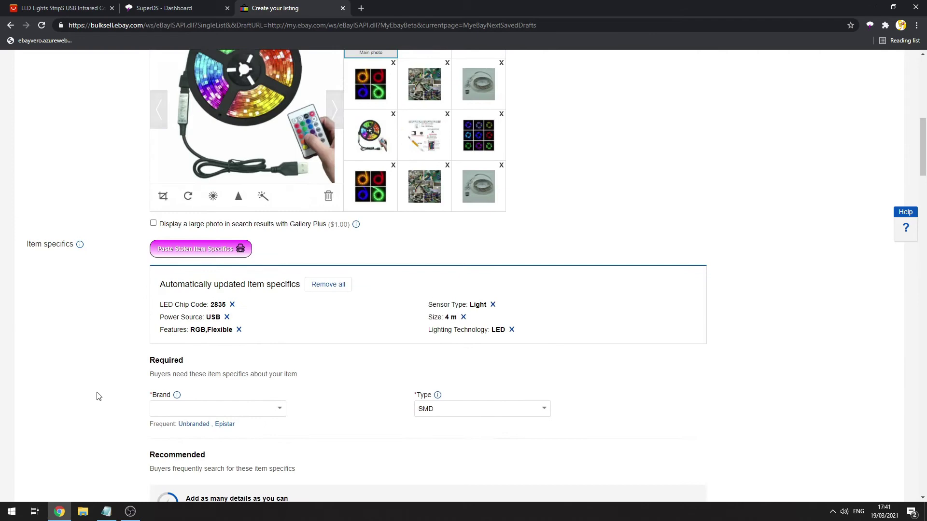
pyautogui.scroll(4, 138, 402)
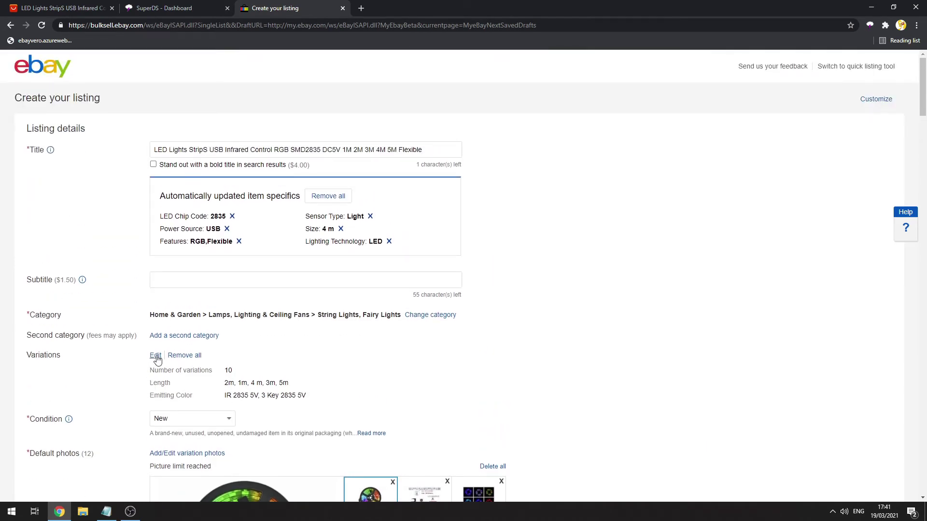
# - Open the listing's variations for editing and request automatic UPC codes for the variation combinations
pyautogui.click(155, 357)
pyautogui.scroll(-6, 372, 146)
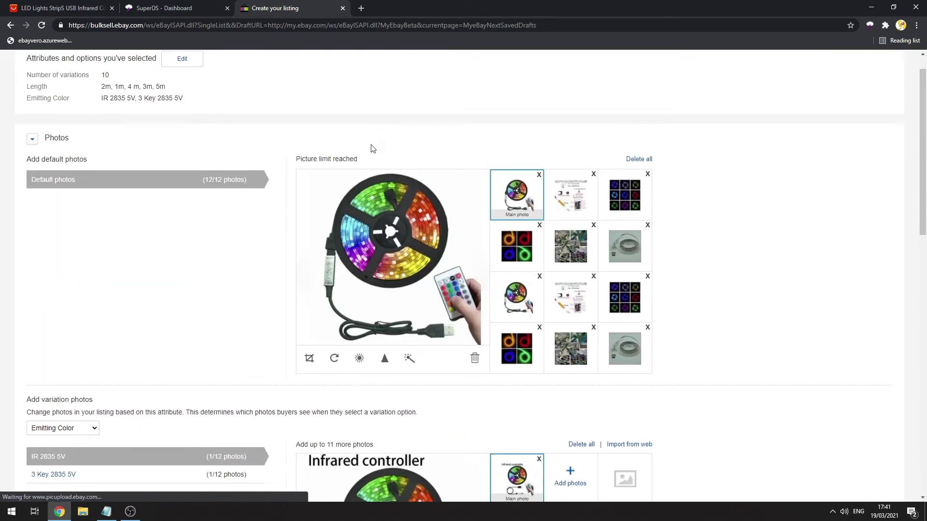
pyautogui.scroll(-6, 481, 203)
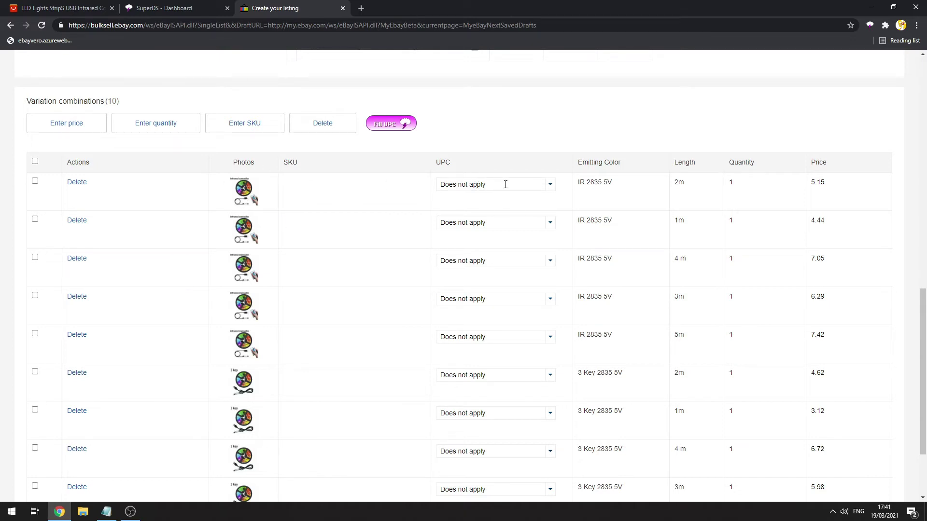
pyautogui.tripleClick(471, 185)
pyautogui.click(392, 128)
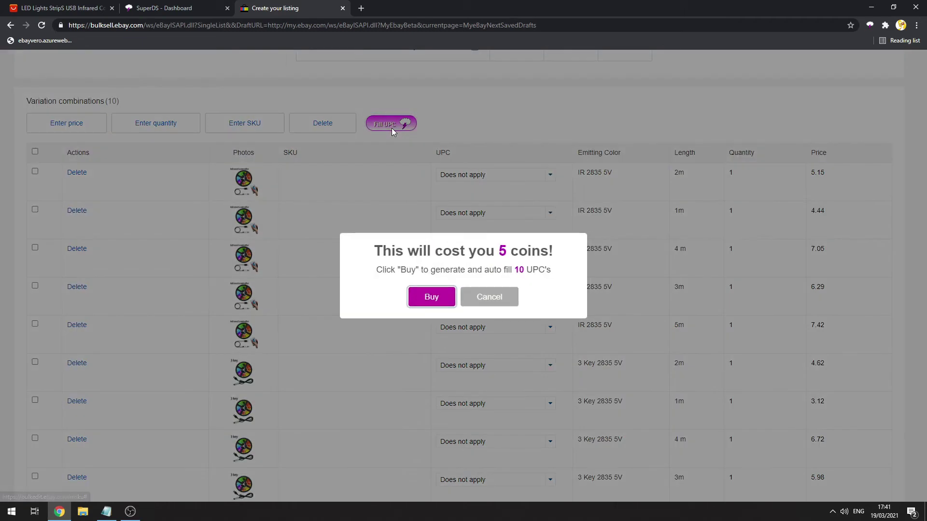
# - Review the coin cost of generating the UPCs and check the available balance on the SuperDS Coins page
pyautogui.moveTo(379, 252); pyautogui.dragTo(508, 258)
pyautogui.doubleClick(517, 256)
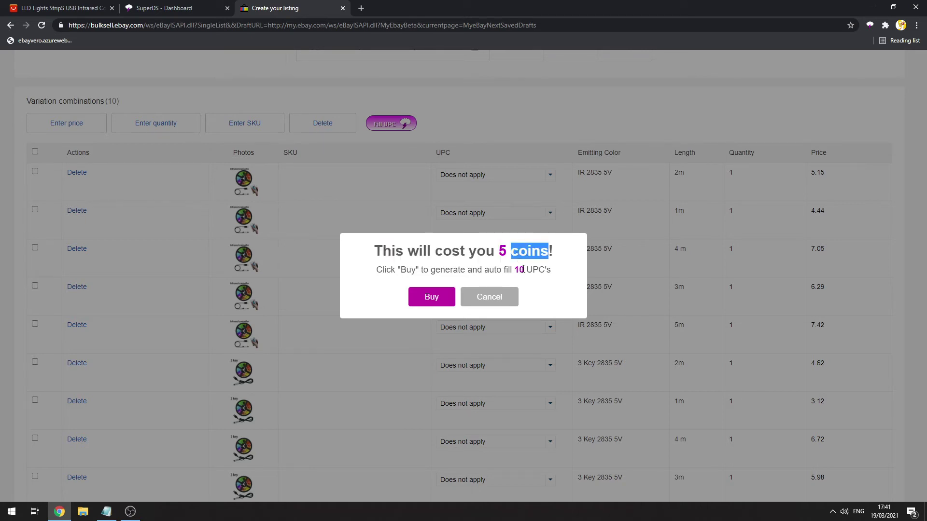
pyautogui.click(167, 10)
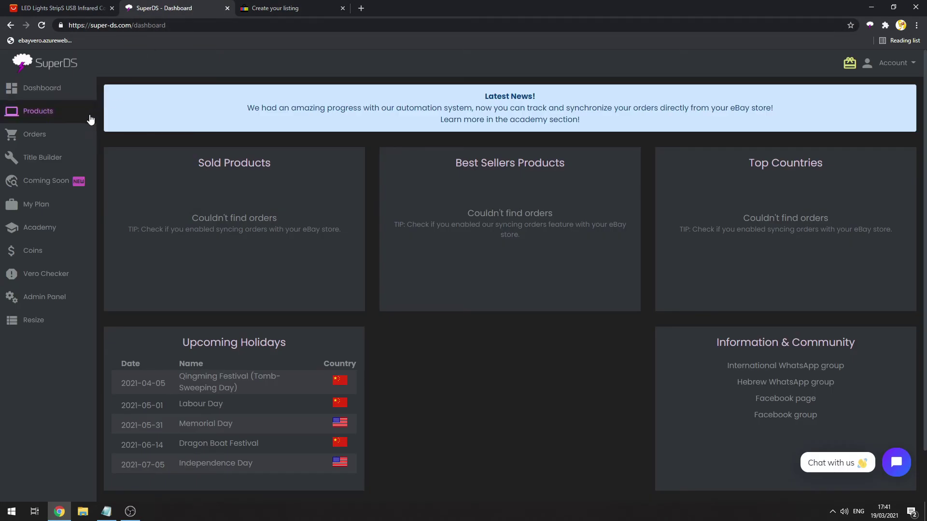
pyautogui.click(39, 256)
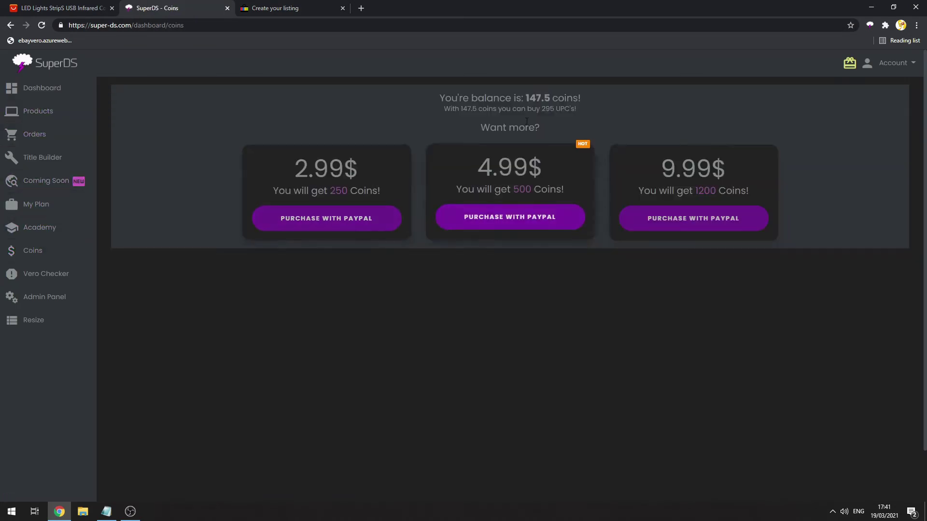
pyautogui.doubleClick(536, 97)
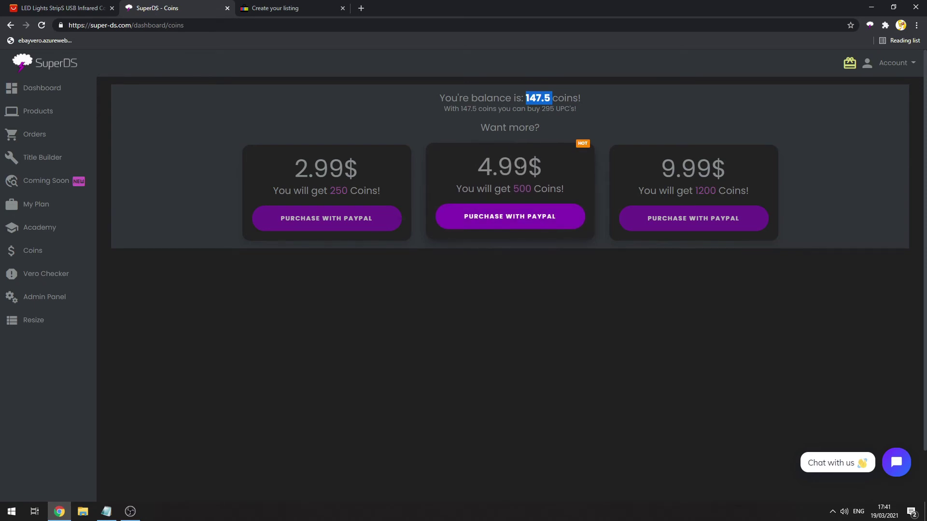
# - Return to the eBay listing and buy 10 generated UPCs for 5 coins to fill the variation combinations
pyautogui.click(312, 7)
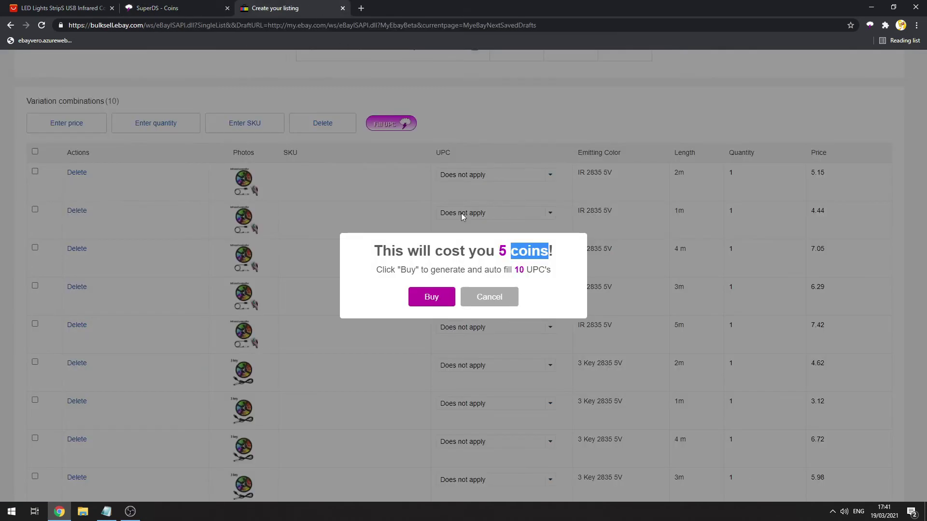
pyautogui.click(501, 252)
pyautogui.click(432, 296)
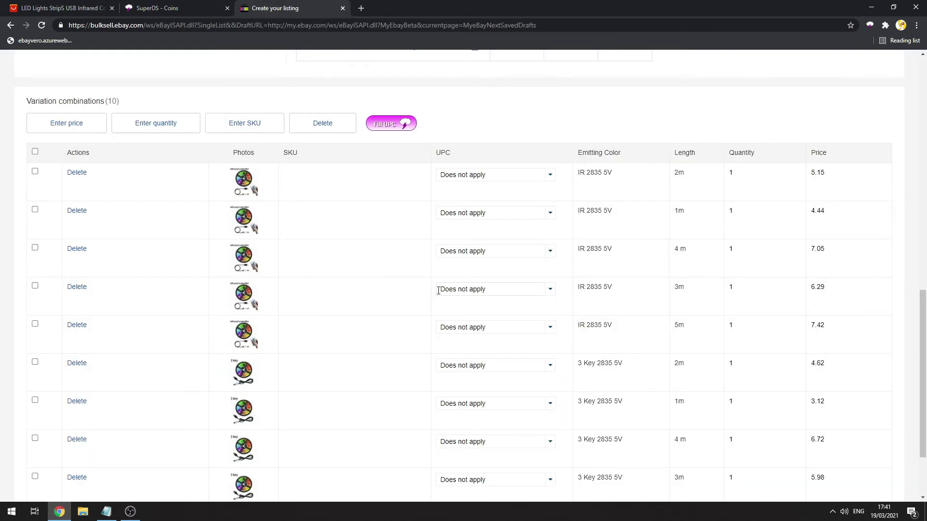
pyautogui.scroll(-3, 438, 290)
pyautogui.scroll(2, 439, 295)
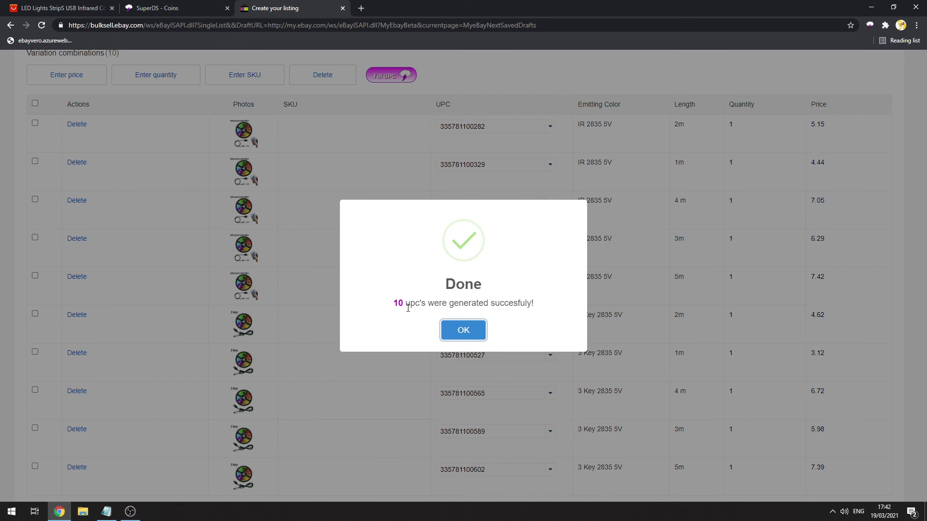
pyautogui.click(475, 328)
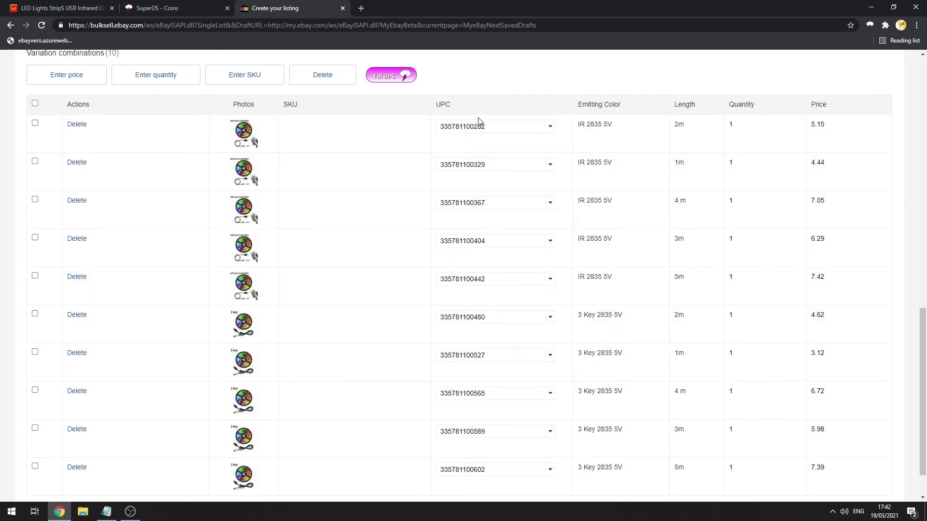
# - Review the filled variation combinations, then save and close the variations editor
pyautogui.scroll(-1, 482, 144)
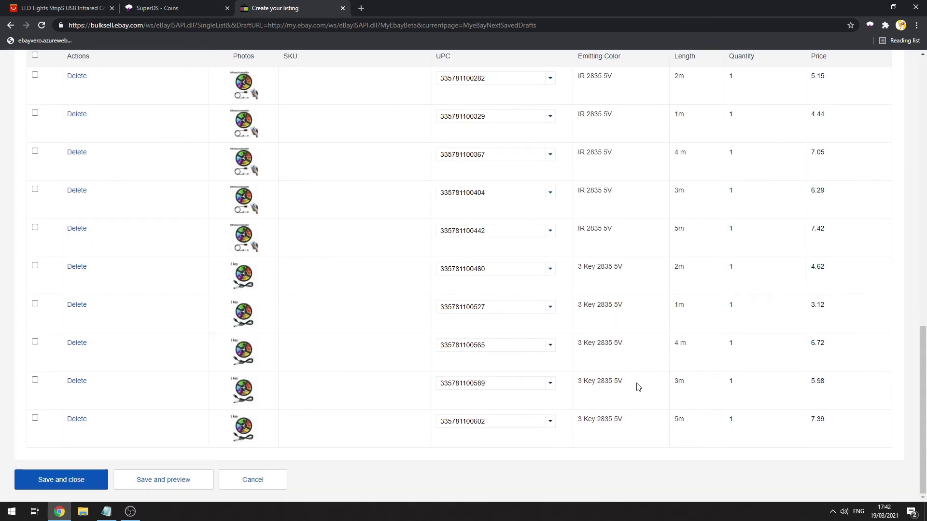
pyautogui.scroll(2, 636, 385)
pyautogui.scroll(-2, 636, 386)
pyautogui.click(73, 481)
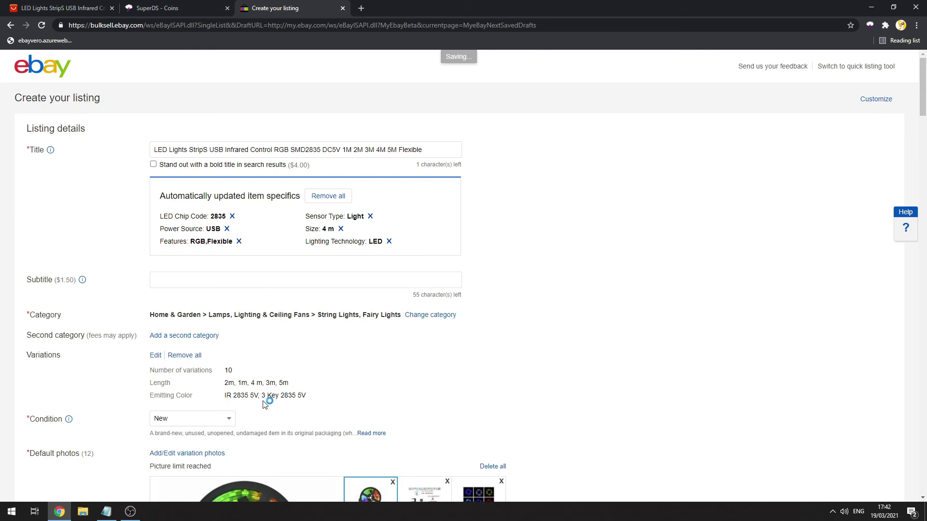
pyautogui.scroll(-8, 299, 403)
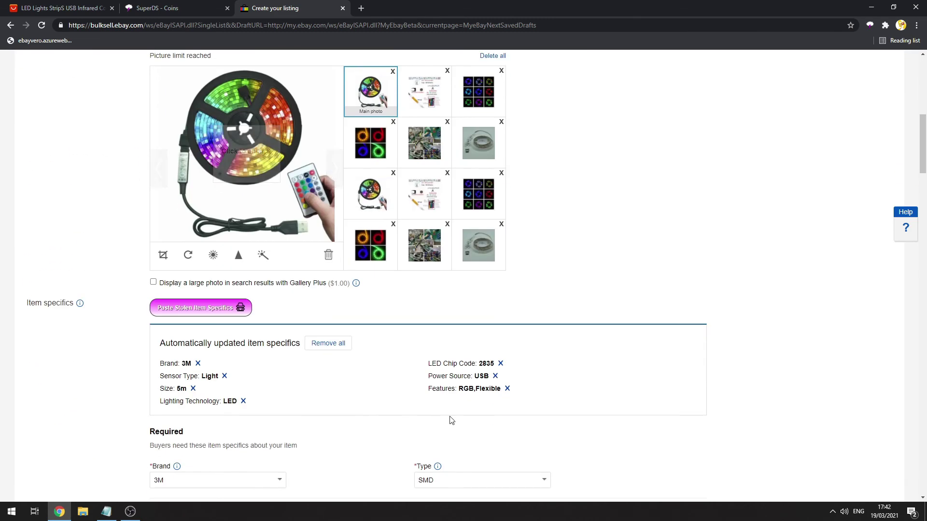